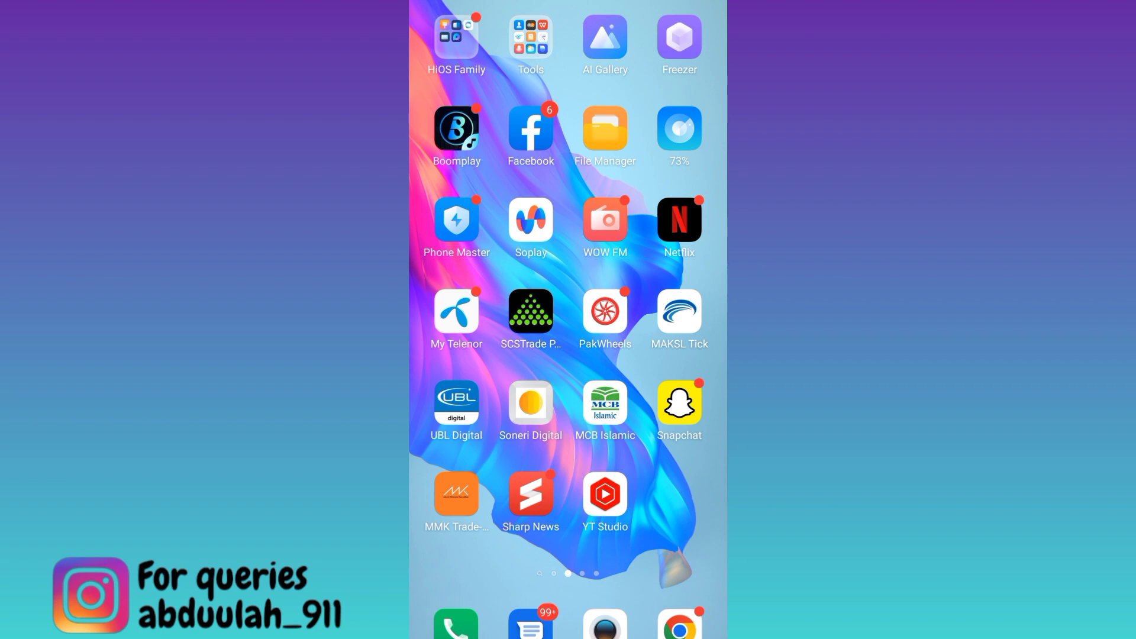
Launch Facebook and open the account menu toward Settings
left_click(531, 131)
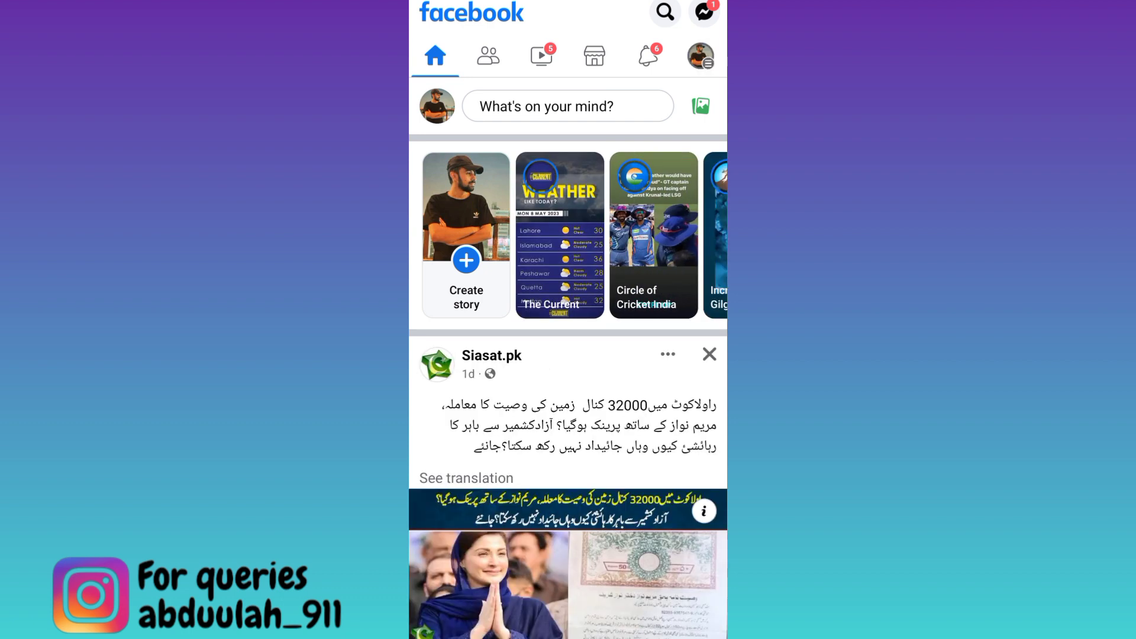
left_click(701, 57)
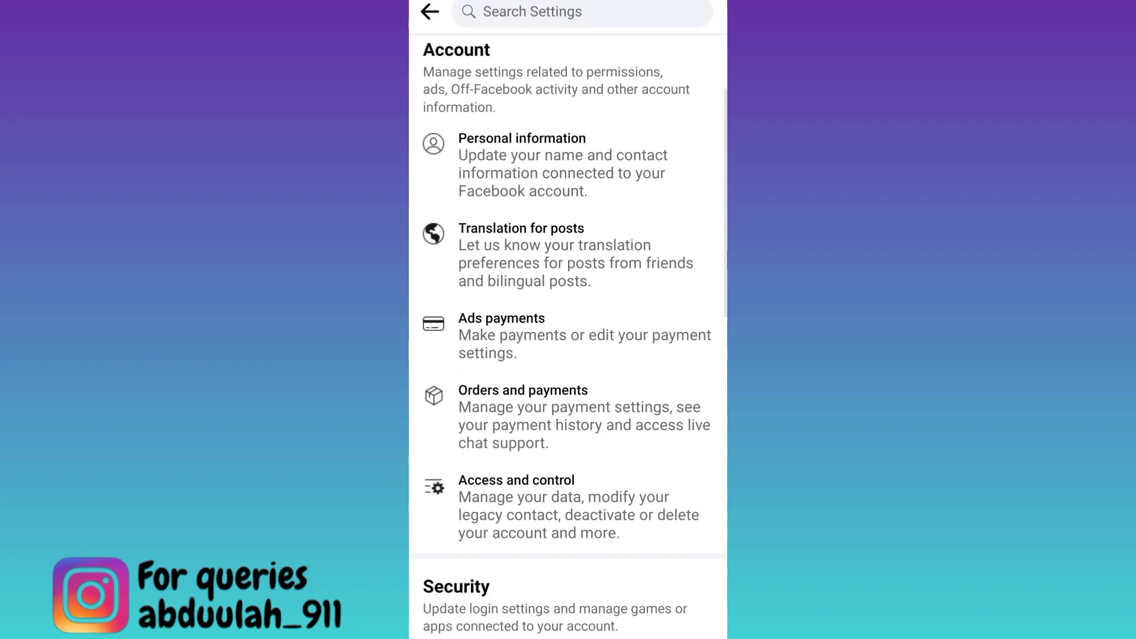
From Access and control, pick Deactivation and deletion and continue with Deactivate account
left_click(568, 506)
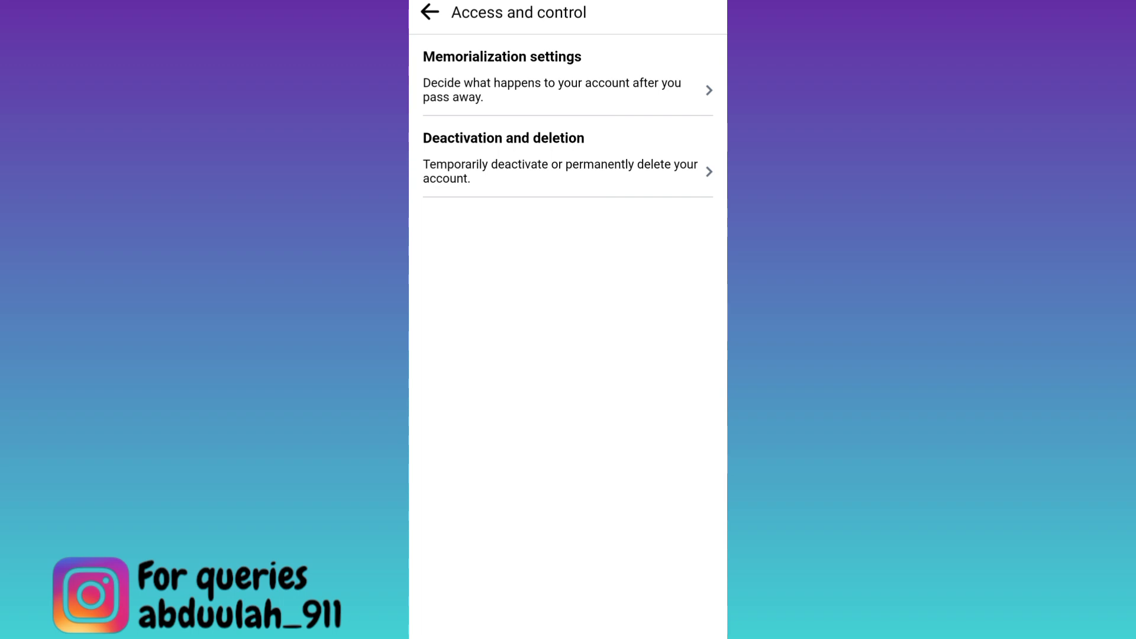
left_click(568, 164)
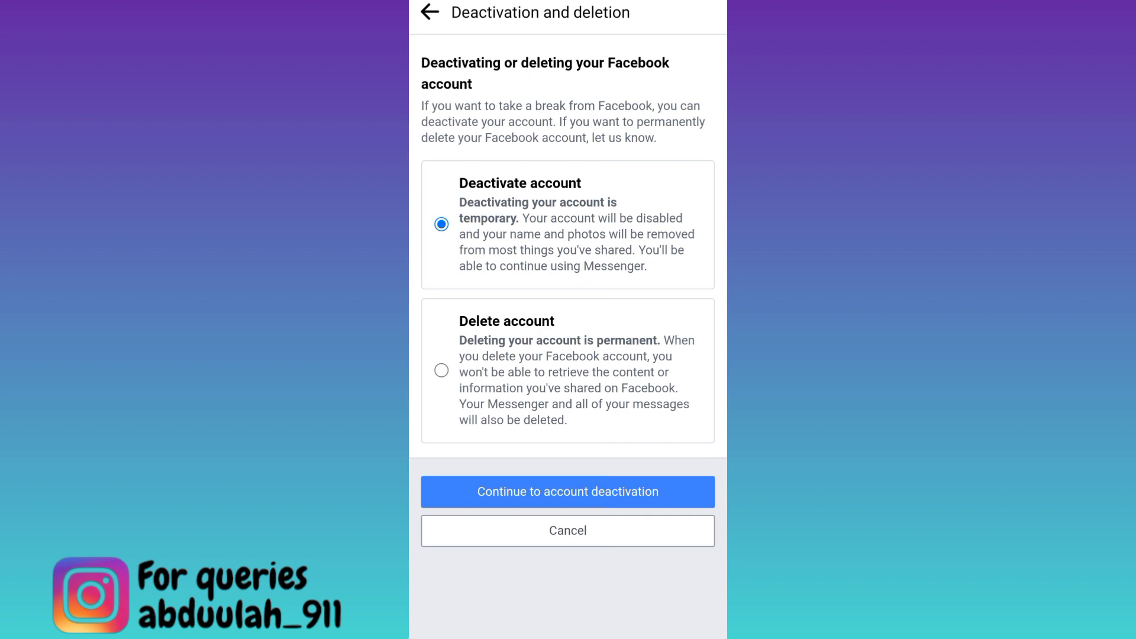
left_click(568, 491)
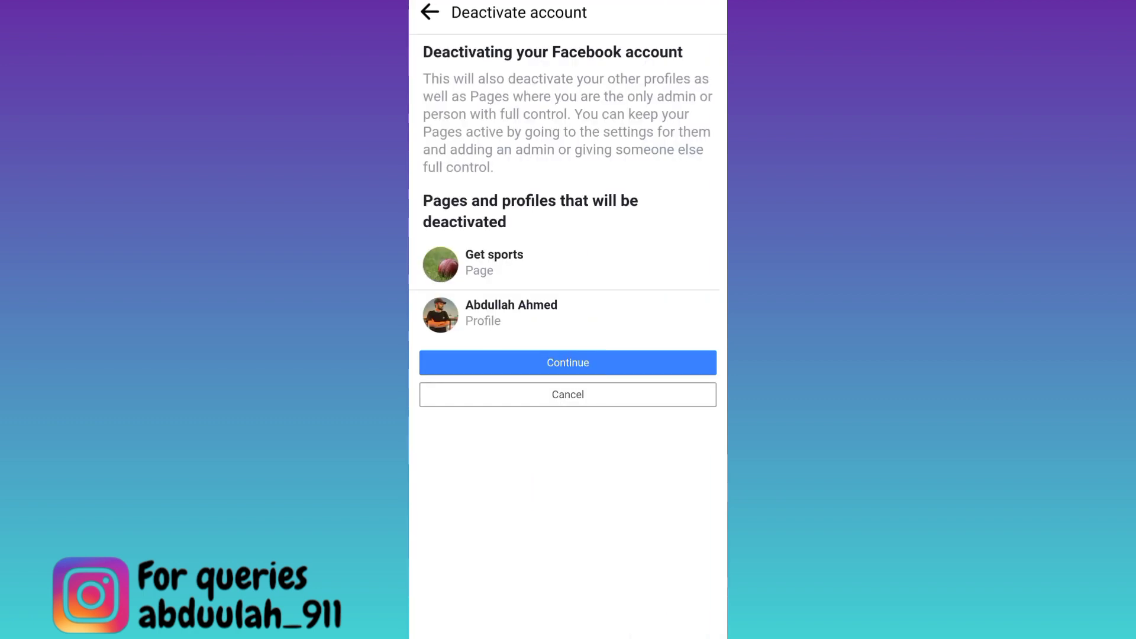
Confirm deactivating the listed page and profile, then enter the password at the security check
left_click(568, 362)
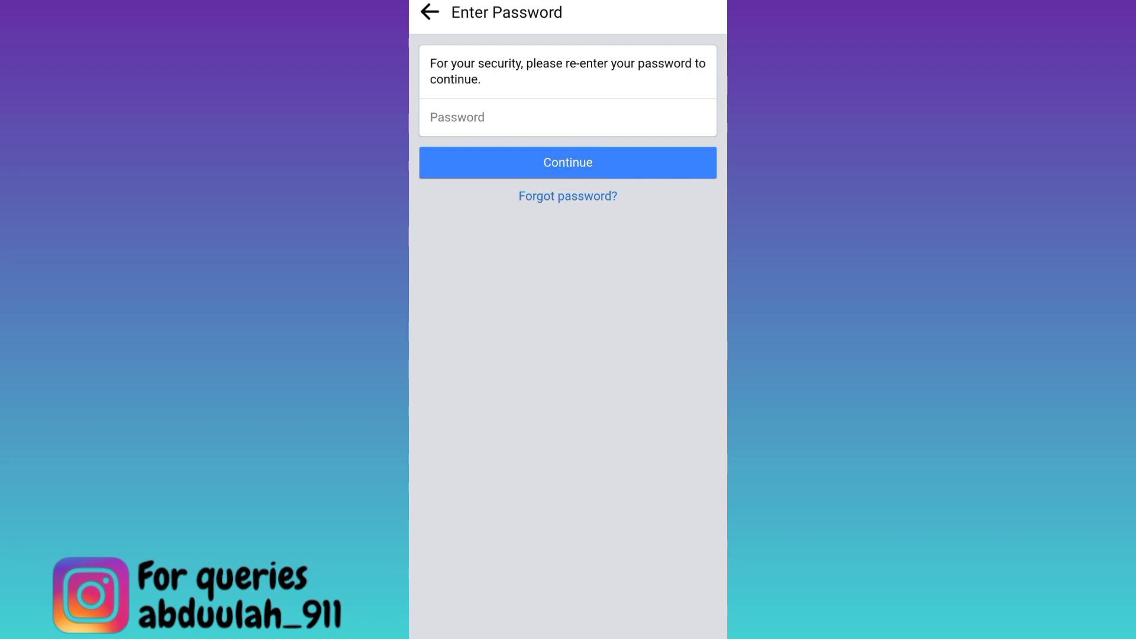
left_click(568, 117)
type("•••••••t")
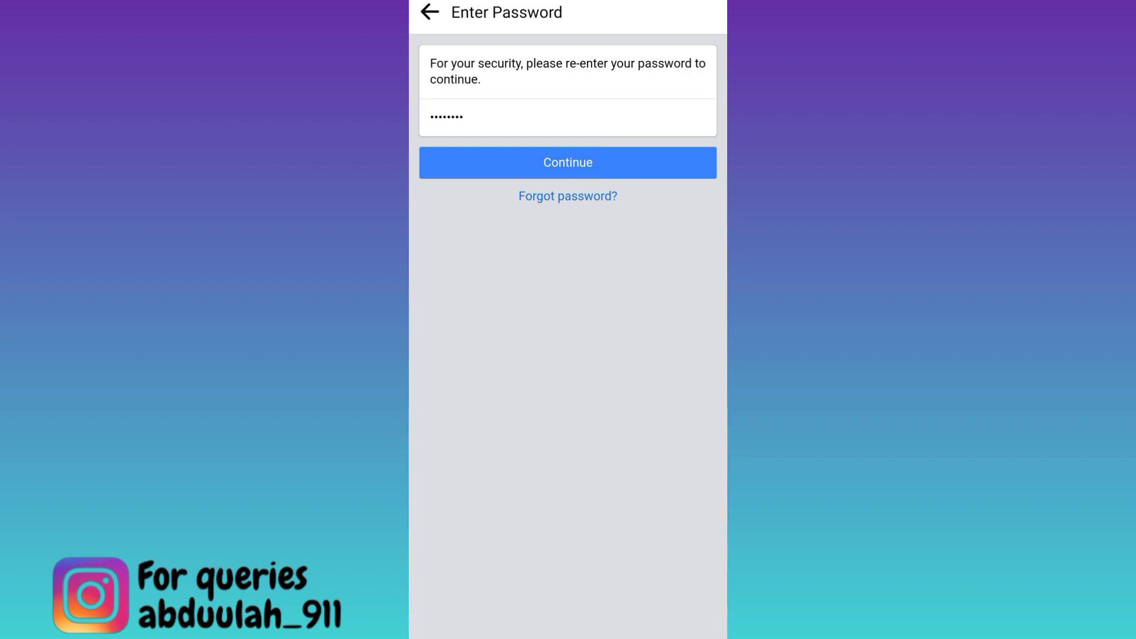